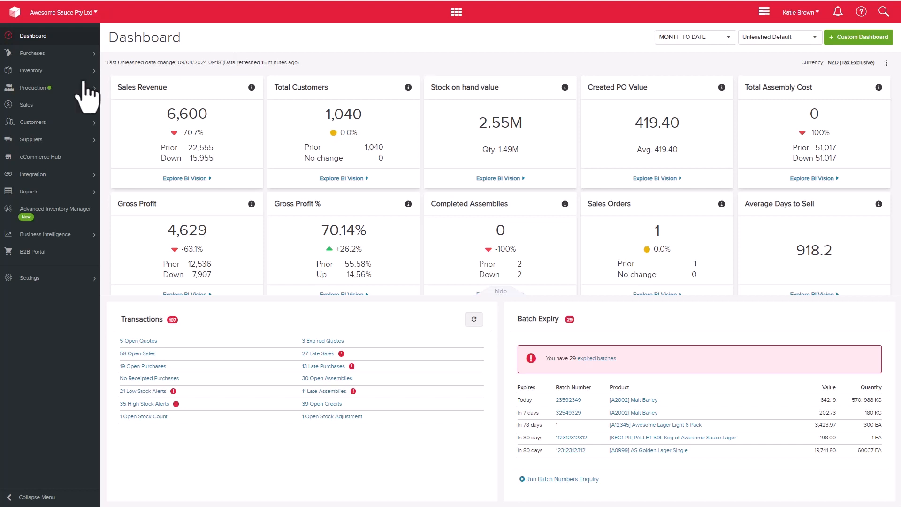
Create a new sales quote for the customer Beer For Less
{"action": "left_click", "coordinate": [71, 105]}
{"action": "left_click", "coordinate": [68, 123]}
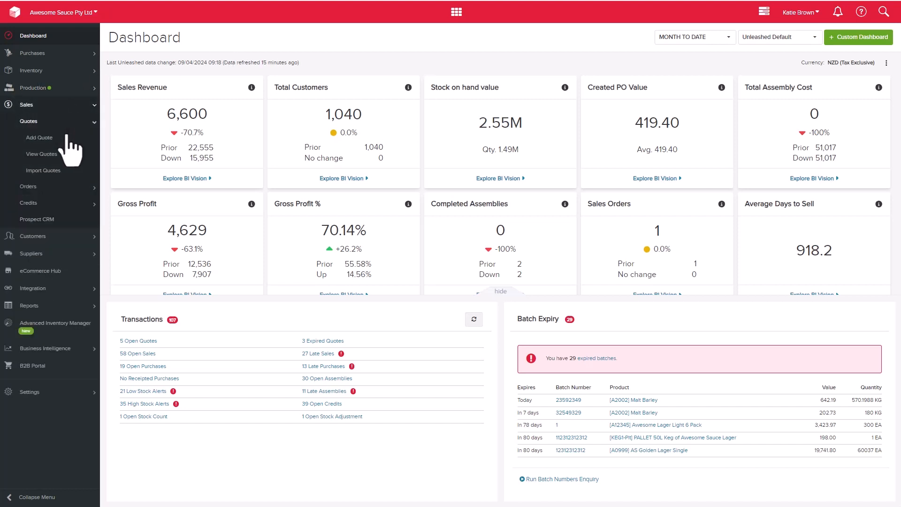
{"action": "left_click", "coordinate": [67, 140]}
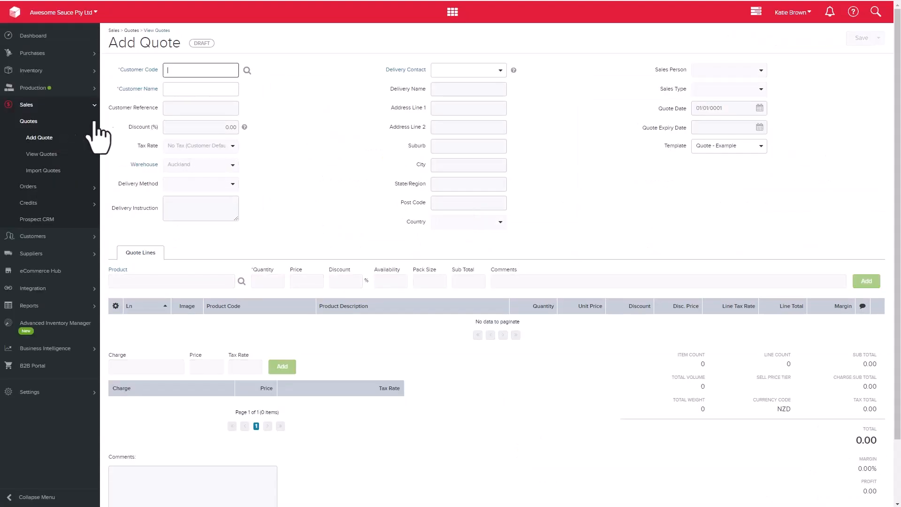
{"action": "type", "text": "Beer"}
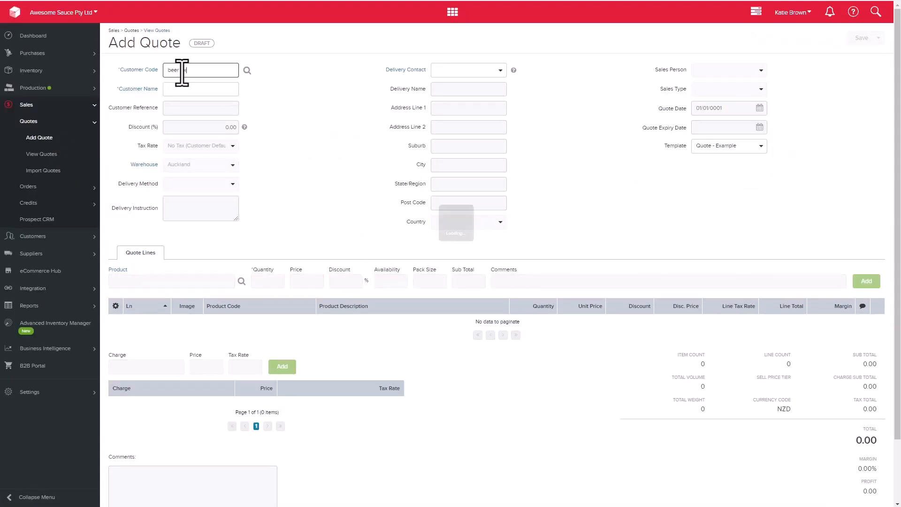
{"action": "left_click", "coordinate": [183, 86]}
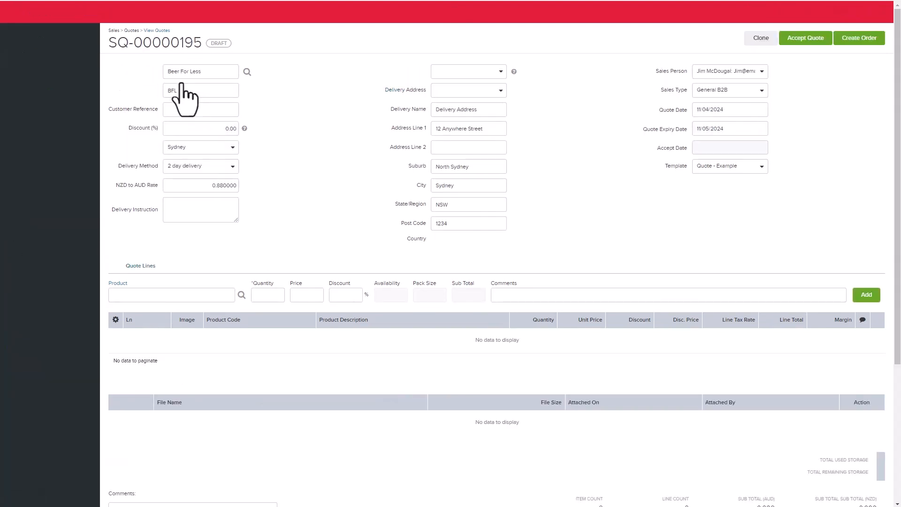
Use the customer's Delivery Address for the quote and select the customer's listed person as delivery contact
{"action": "left_click", "coordinate": [479, 92]}
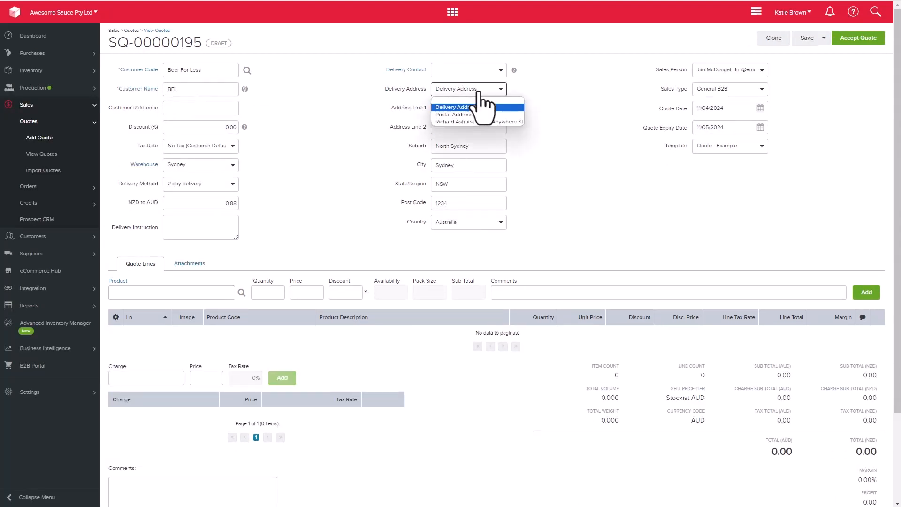
{"action": "left_click", "coordinate": [479, 107]}
{"action": "left_click", "coordinate": [491, 70]}
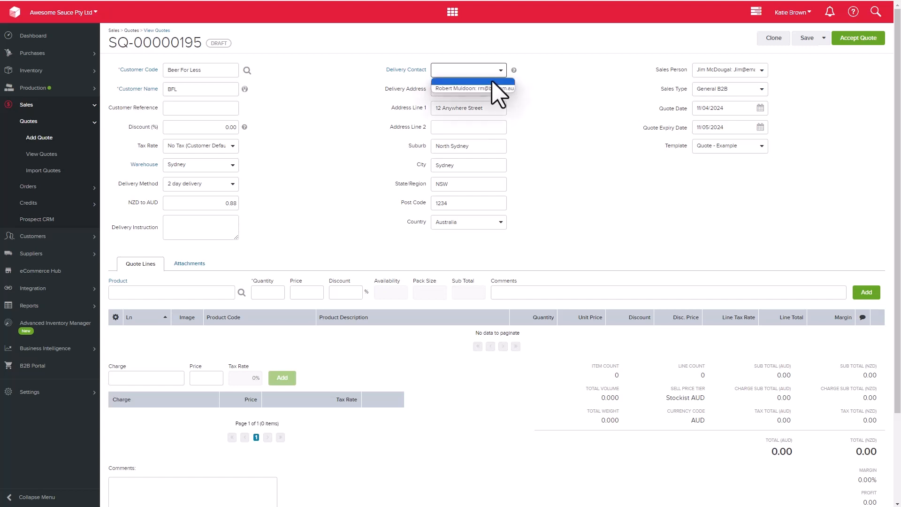
{"action": "left_click", "coordinate": [492, 89]}
Fill in the customer reference and set the quote's discount to 5%
{"action": "left_click", "coordinate": [207, 108]}
{"action": "type", "text": "Jim Order 201"}
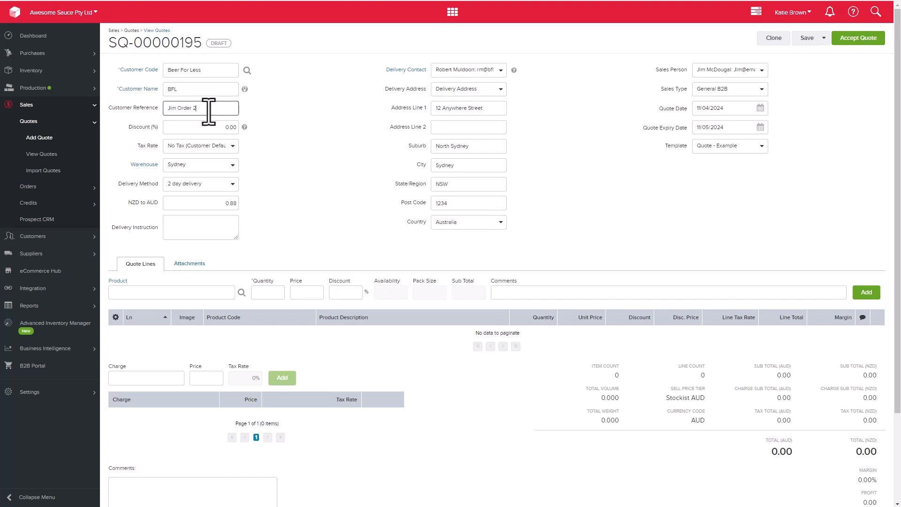
{"action": "left_click", "coordinate": [236, 127]}
{"action": "left_click_drag", "start_coordinate": [230, 128], "coordinate": [224, 127]}
{"action": "type", "text": "5"}
{"action": "left_click", "coordinate": [291, 150]}
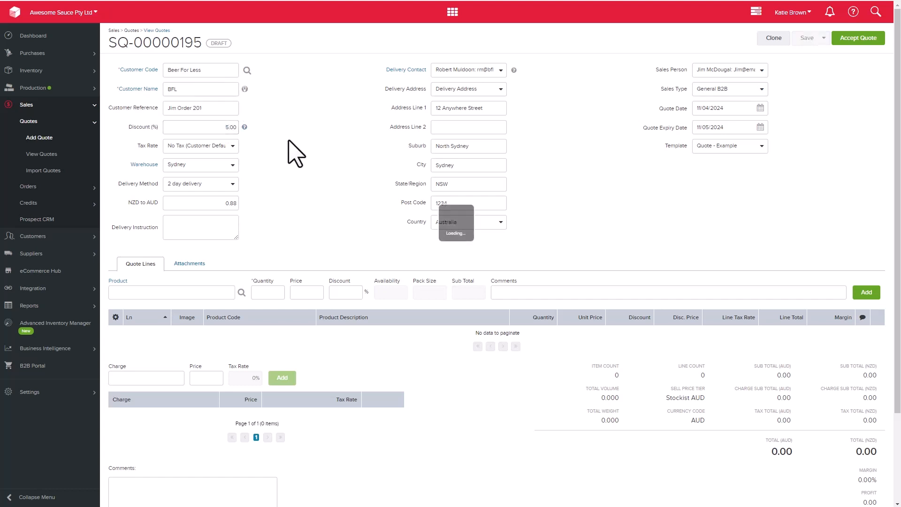
Check which tax rates, delivery methods and templates are available for the quote
{"action": "left_click", "coordinate": [231, 146]}
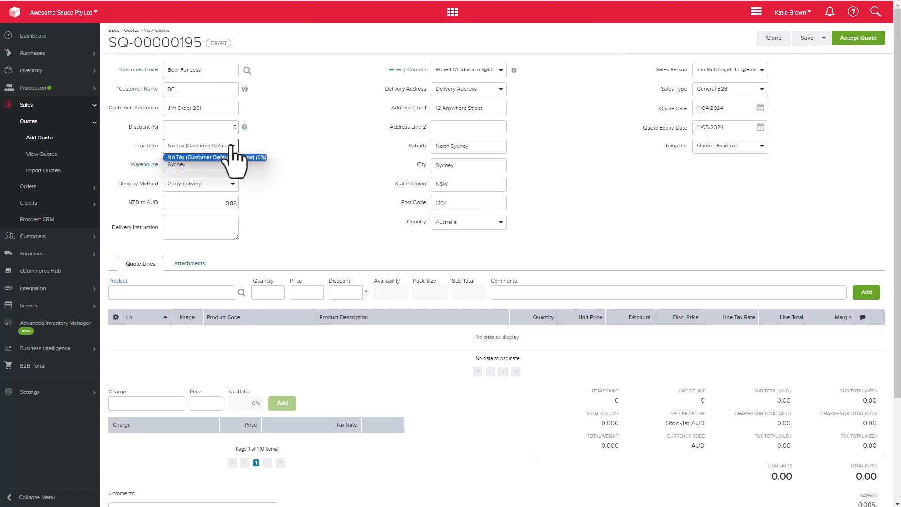
{"action": "left_click", "coordinate": [231, 148]}
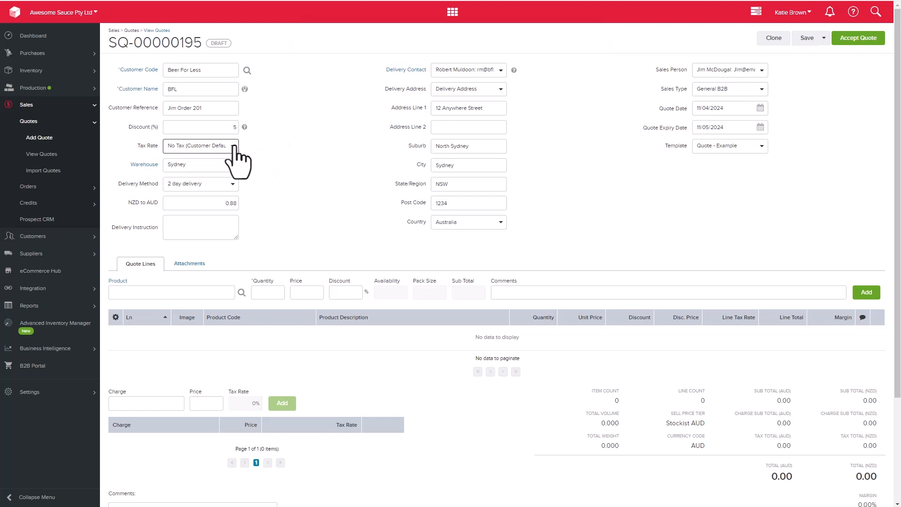
{"action": "left_click", "coordinate": [233, 184]}
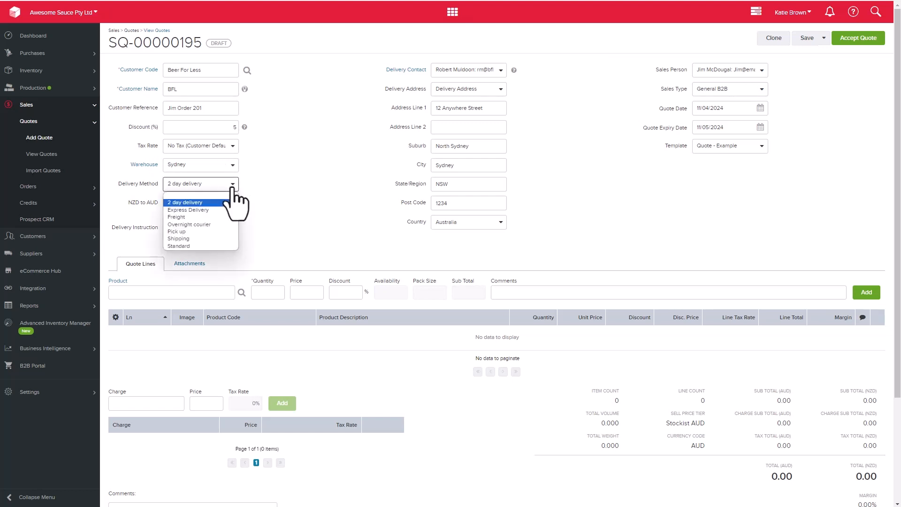
{"action": "left_click", "coordinate": [232, 188]}
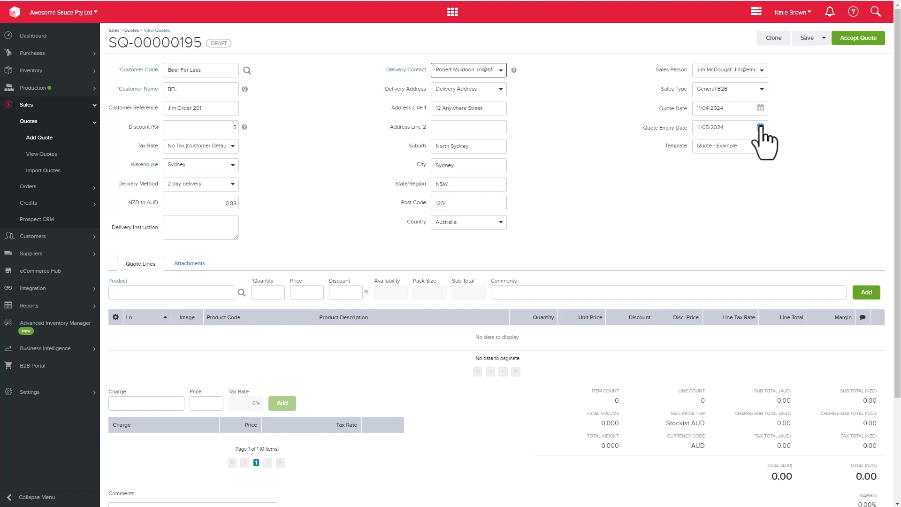
{"action": "left_click", "coordinate": [762, 146]}
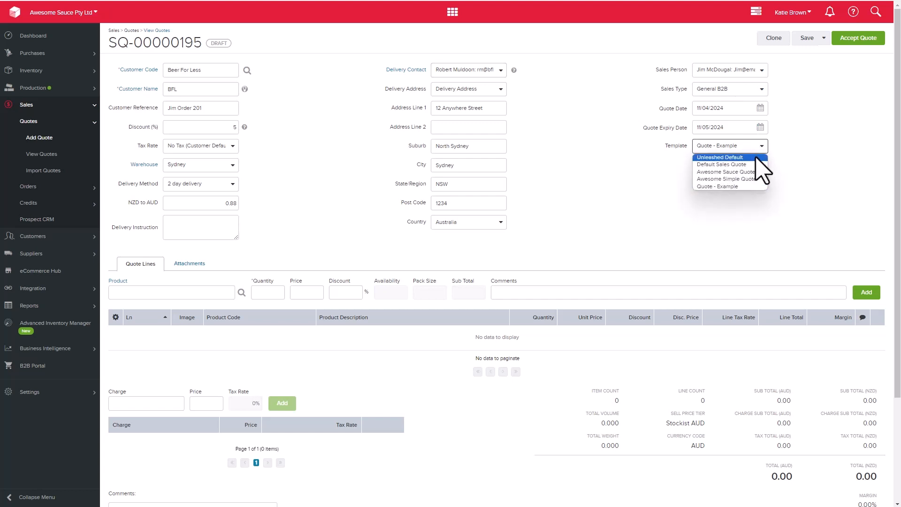
{"action": "left_click", "coordinate": [792, 185]}
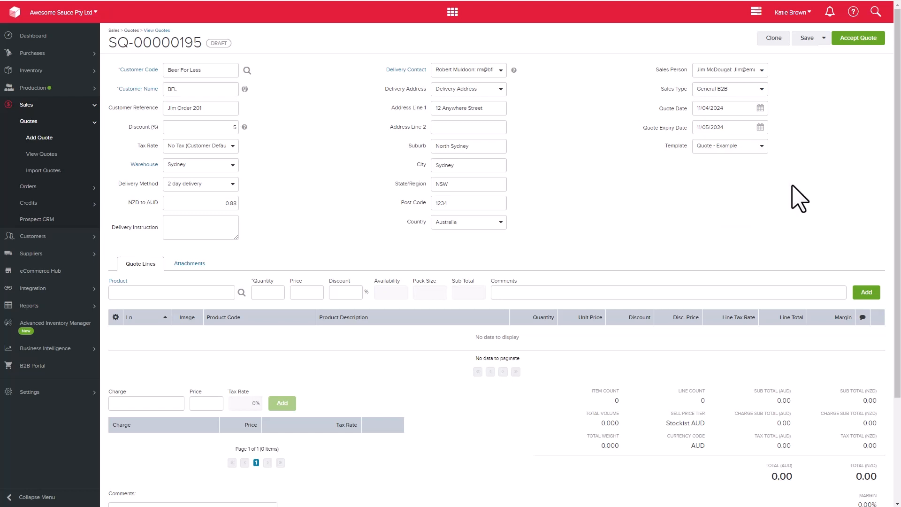
Prepare a quote line for product A10016 AS Pilsner 12 Pack Cans with a quantity of 10
{"action": "left_click", "coordinate": [138, 293]}
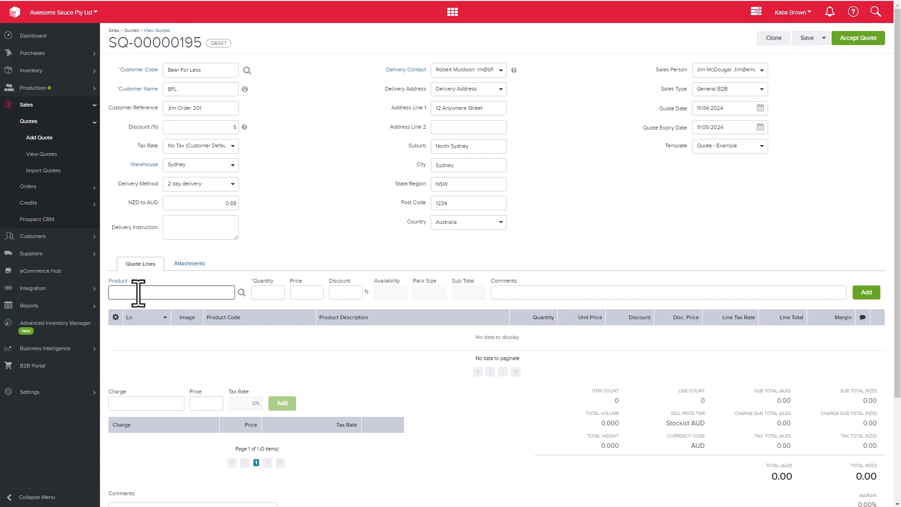
{"action": "type", "text": "as pi"}
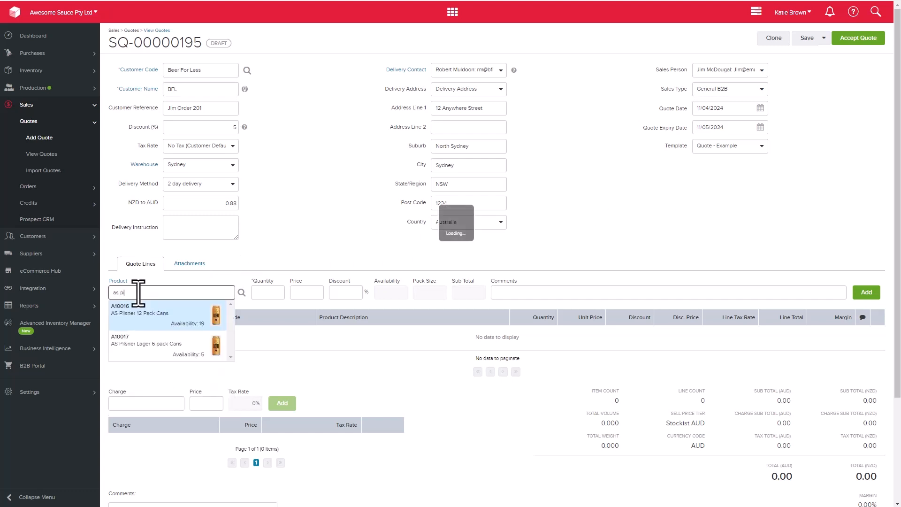
{"action": "left_click", "coordinate": [136, 313]}
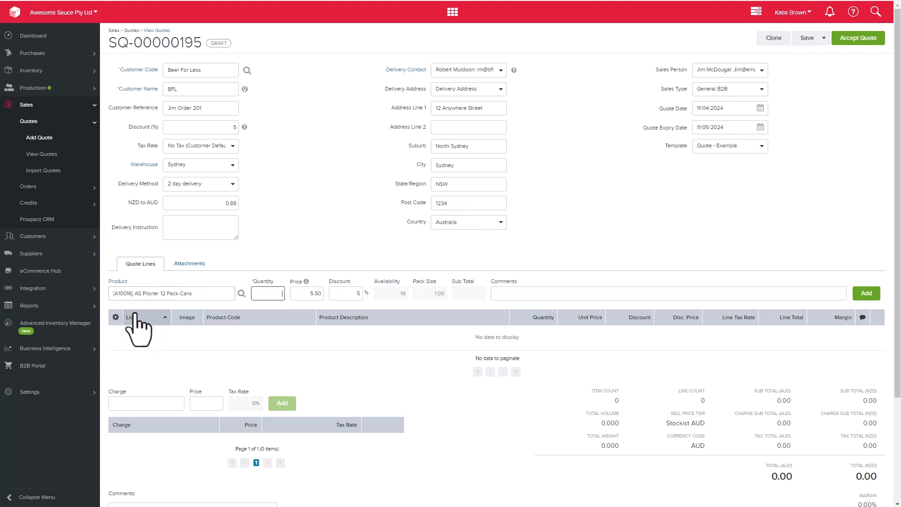
{"action": "left_click", "coordinate": [263, 296]}
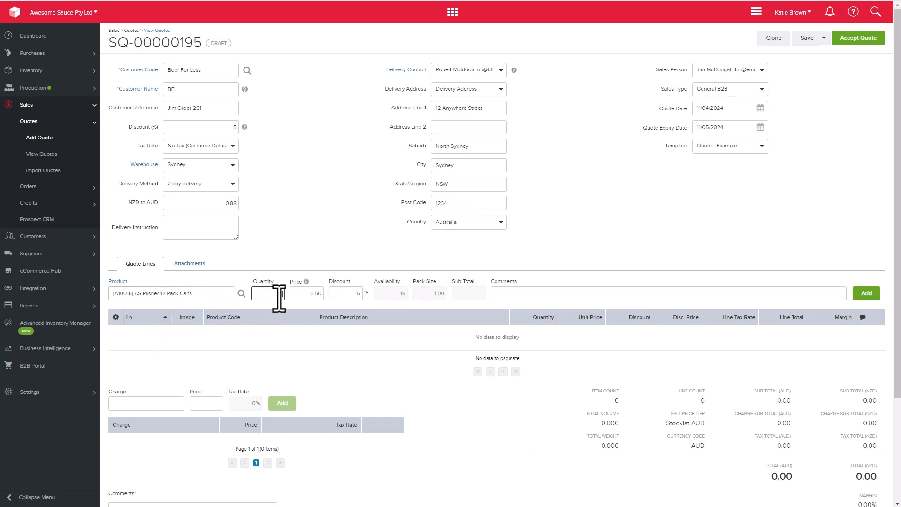
{"action": "left_click", "coordinate": [279, 296]}
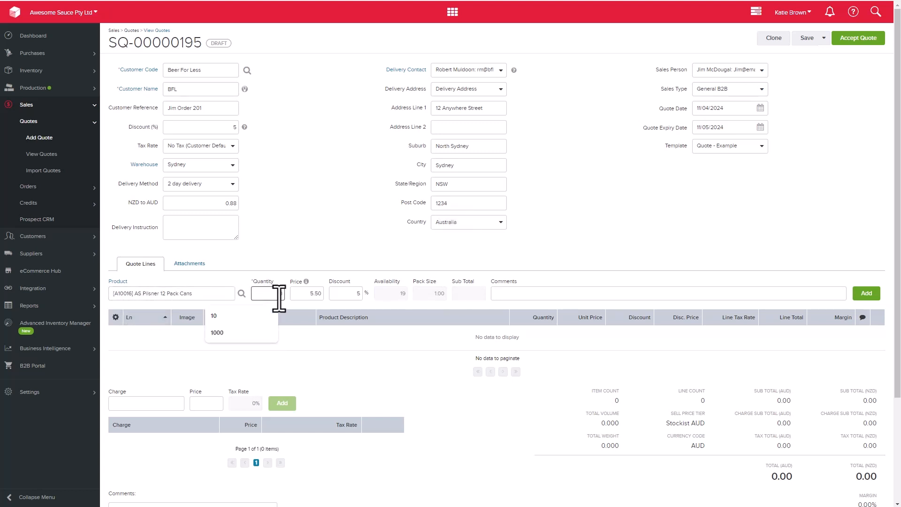
{"action": "type", "text": "10"}
{"action": "left_click", "coordinate": [318, 262]}
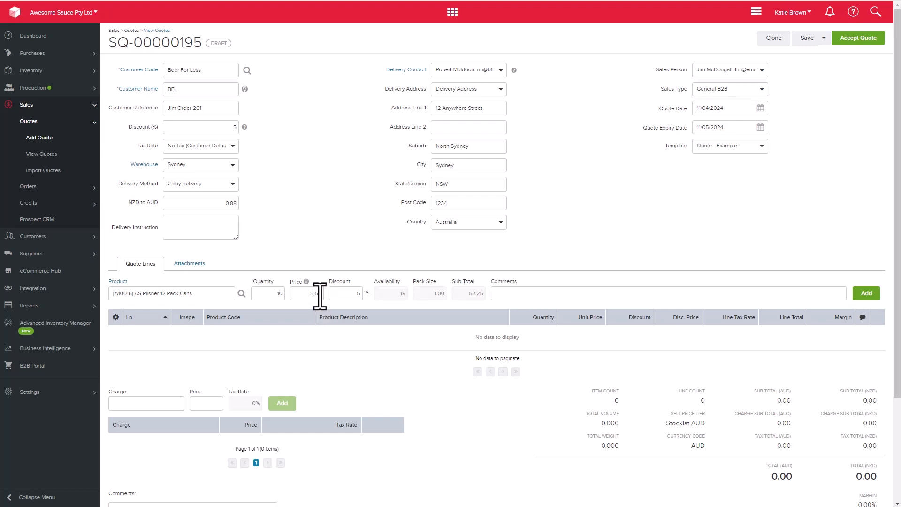
Override the AS Pilsner 12 Pack Cans price with 7.00 and add the line to the quote
{"action": "left_click_drag", "start_coordinate": [323, 294], "coordinate": [286, 292]}
{"action": "type", "text": "7"}
{"action": "left_click", "coordinate": [323, 280]}
{"action": "left_click", "coordinate": [515, 294]}
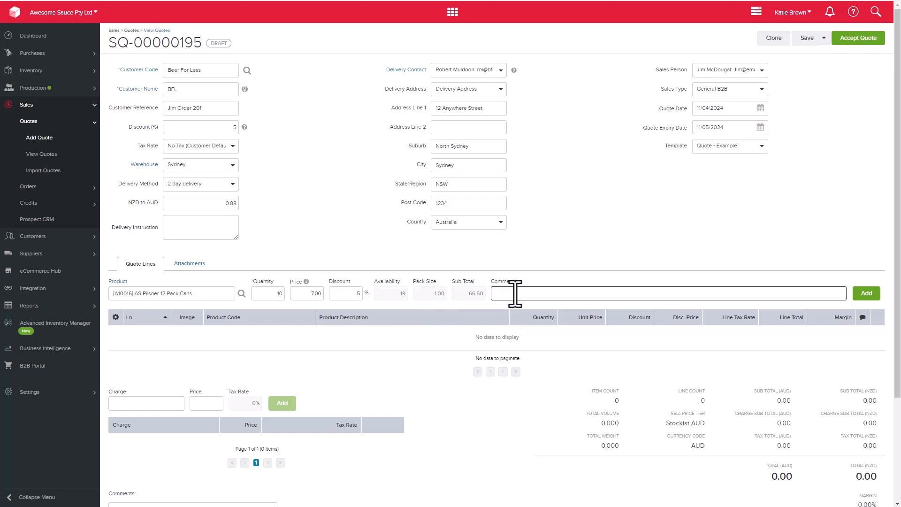
{"action": "left_click", "coordinate": [880, 296]}
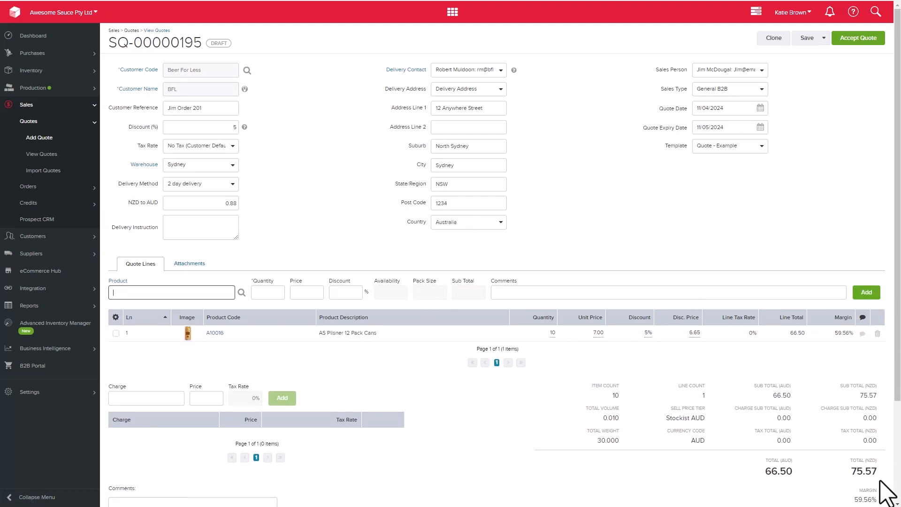
Add a quote line for A10003 AS Hazy IPA 12 Pack Cans with quantity 10 and price 0.50
{"action": "left_click", "coordinate": [160, 293]}
{"action": "type", "text": "as"}
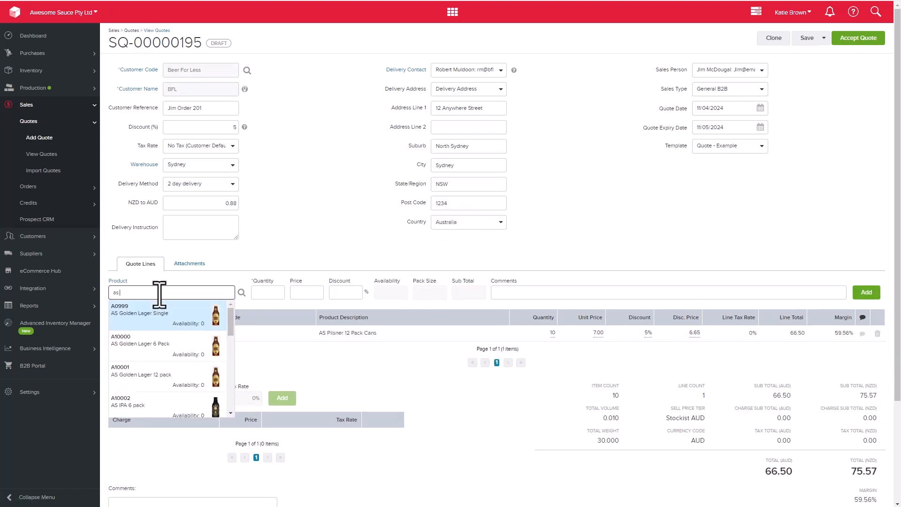
{"action": "scroll", "coordinate": [171, 353], "scroll_direction": "down", "scroll_amount": 2}
{"action": "left_click", "coordinate": [171, 353]}
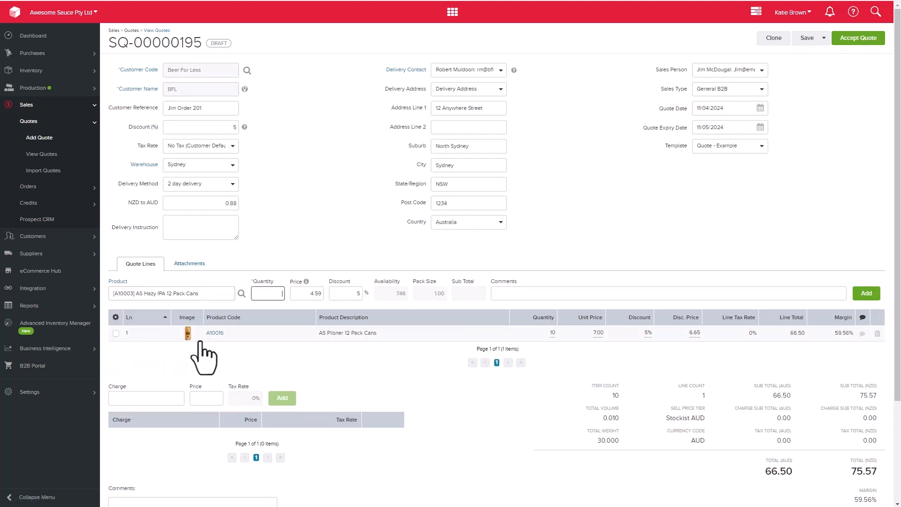
{"action": "left_click", "coordinate": [312, 293]}
{"action": "type", "text": "0.5"}
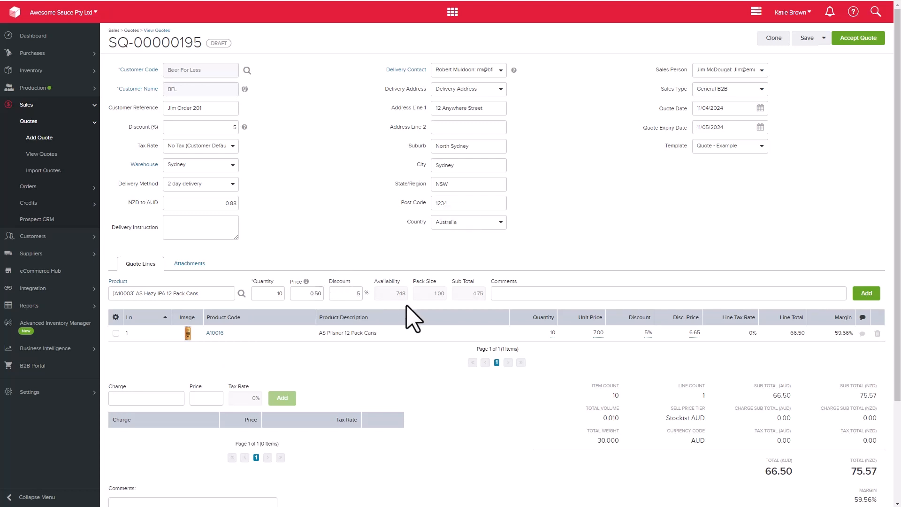
{"action": "left_click", "coordinate": [867, 292]}
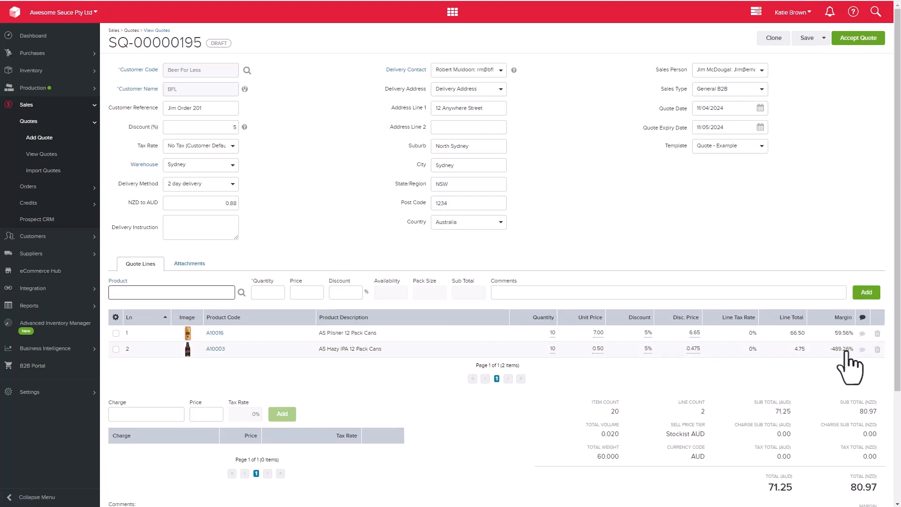
Set the unit price of the AS Hazy IPA 12 Pack Cans line to 5
{"action": "left_click", "coordinate": [599, 348]}
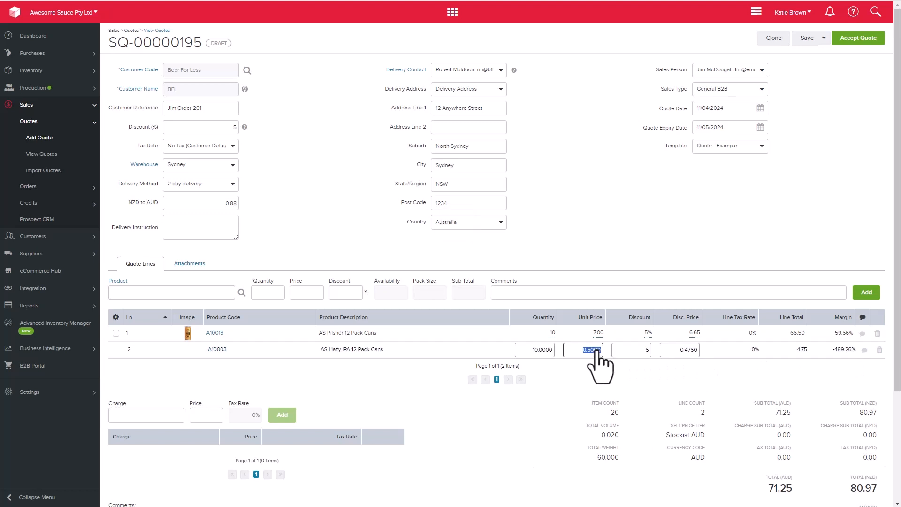
{"action": "type", "text": "5"}
{"action": "key", "text": "Return"}
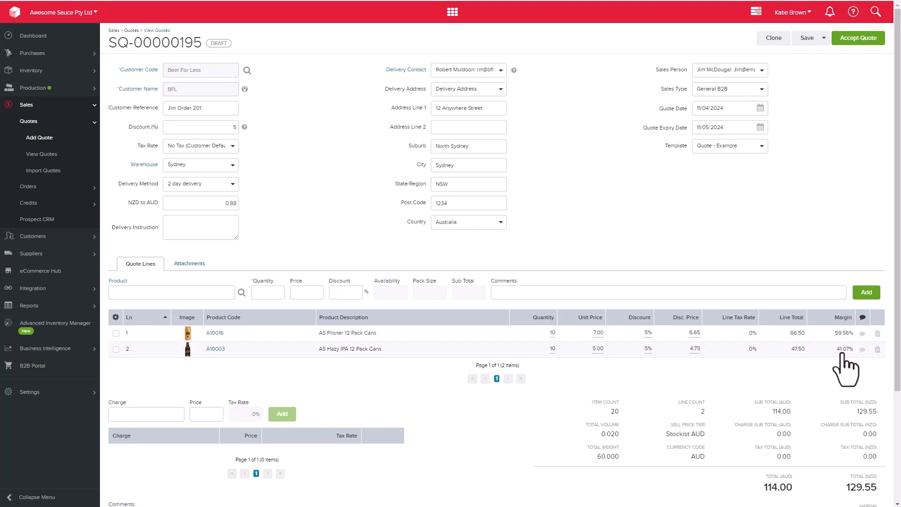
Open the quote's email form, review its recipients, subject and message, and close it without sending
{"action": "scroll", "coordinate": [821, 378], "scroll_direction": "down", "scroll_amount": 3}
{"action": "left_click", "coordinate": [800, 469]}
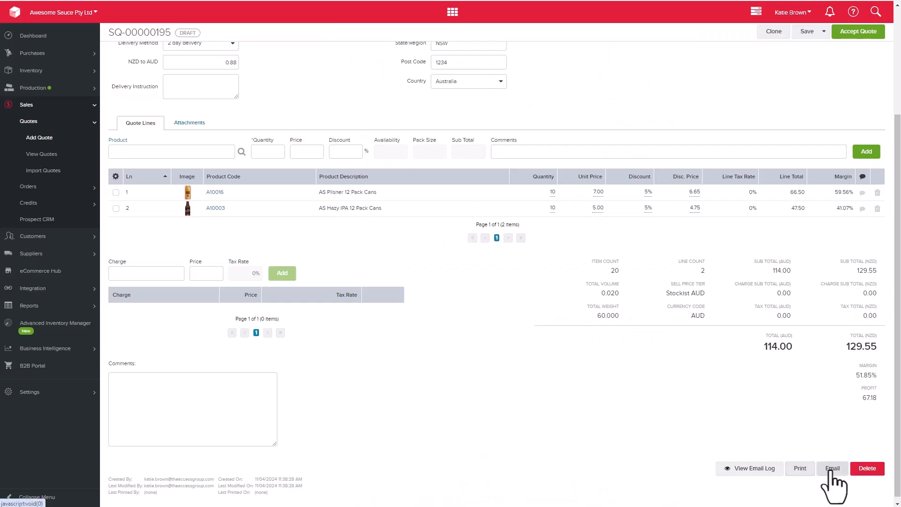
{"action": "left_click", "coordinate": [833, 468]}
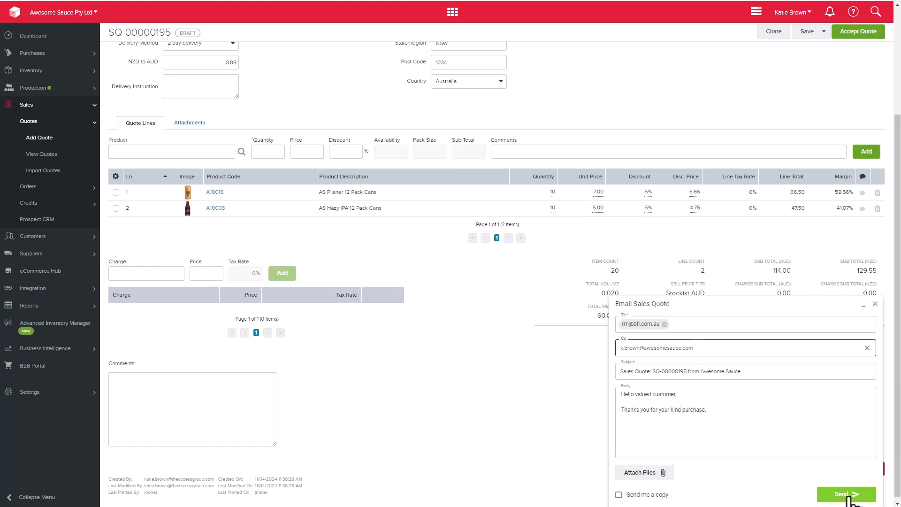
{"action": "left_click", "coordinate": [875, 306]}
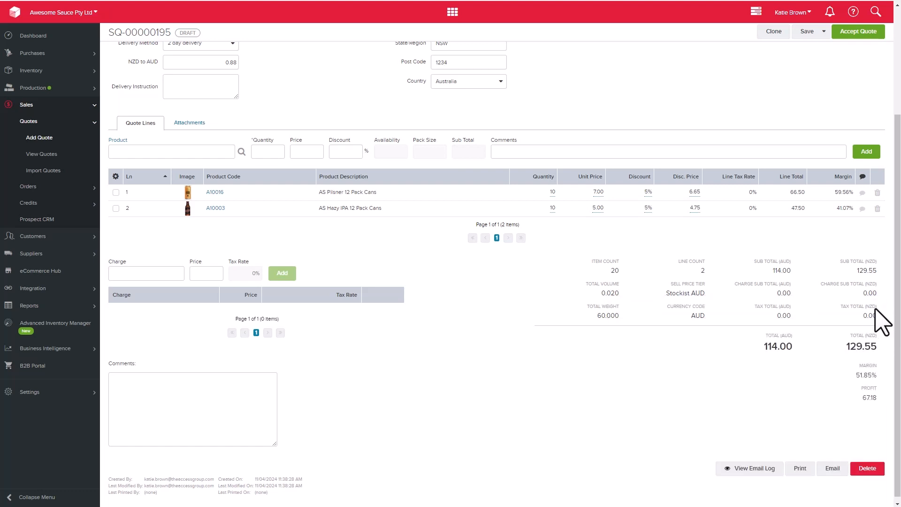
Save the sales quote with the status Pending
{"action": "scroll", "coordinate": [763, 474], "scroll_direction": "up", "scroll_amount": 3}
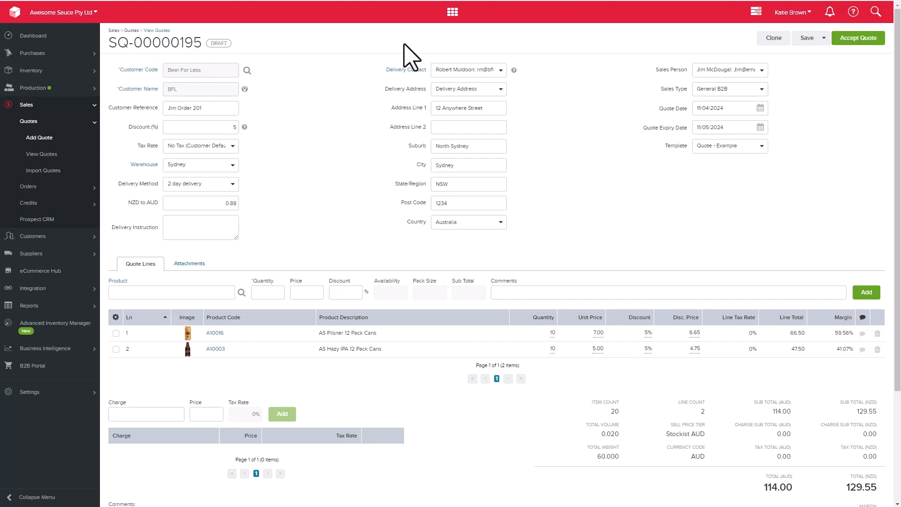
{"action": "left_click", "coordinate": [823, 39]}
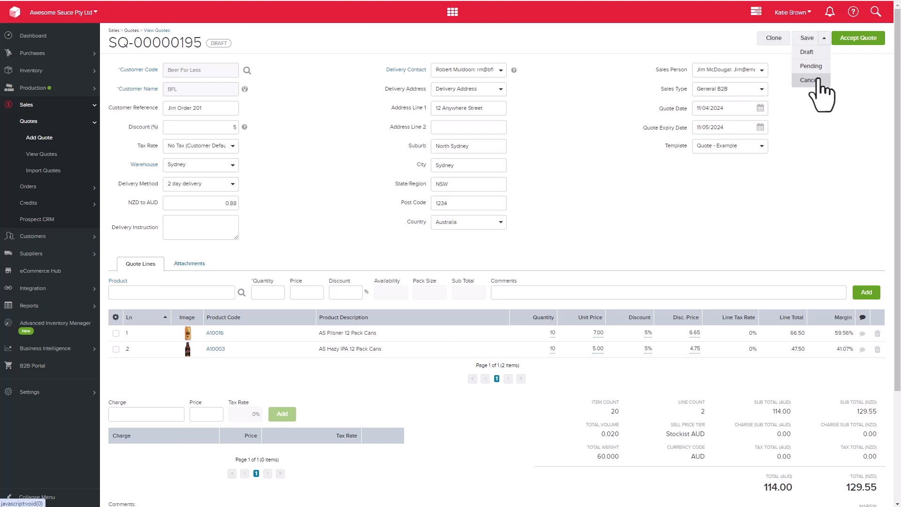
{"action": "left_click", "coordinate": [811, 66]}
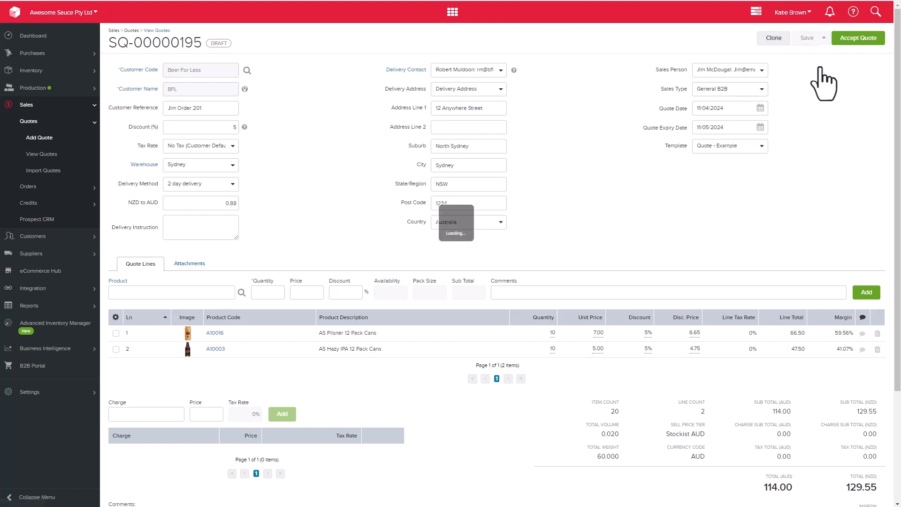